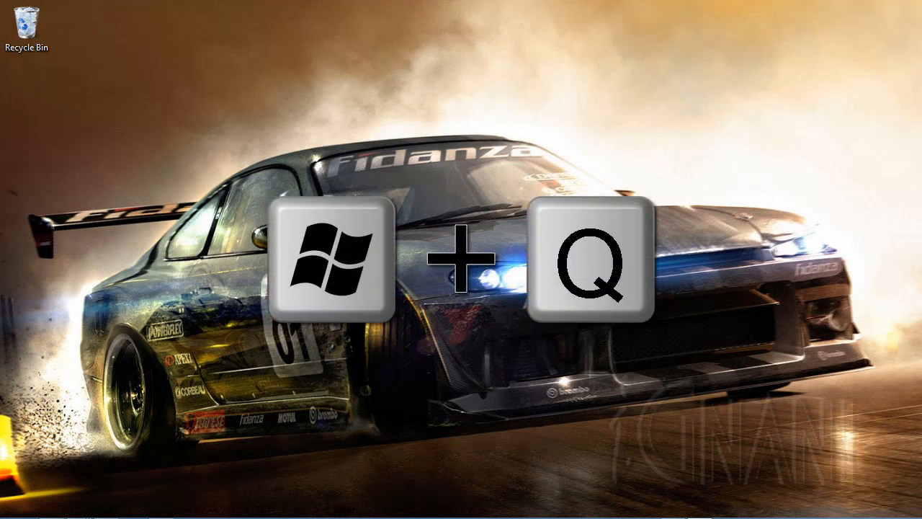
Step: Search the installed apps for Windows Defender and open it
key(super+q)
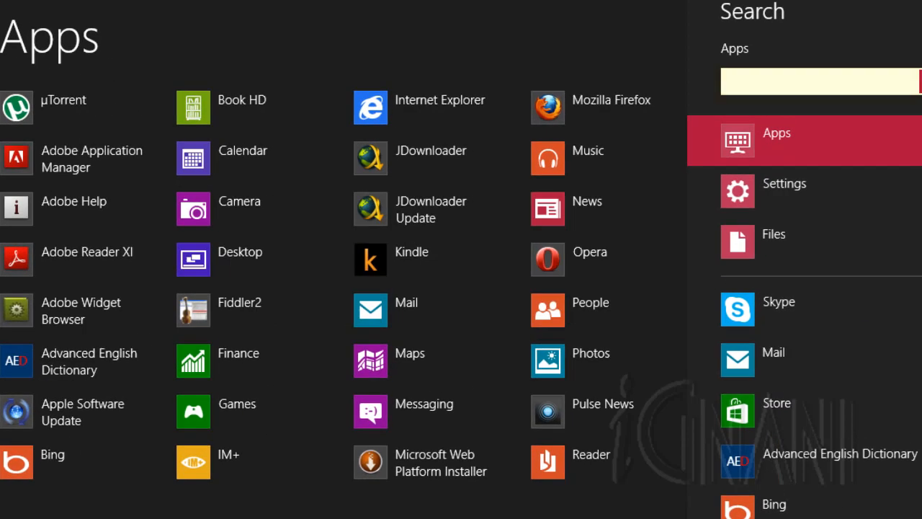
text(windows Defend)
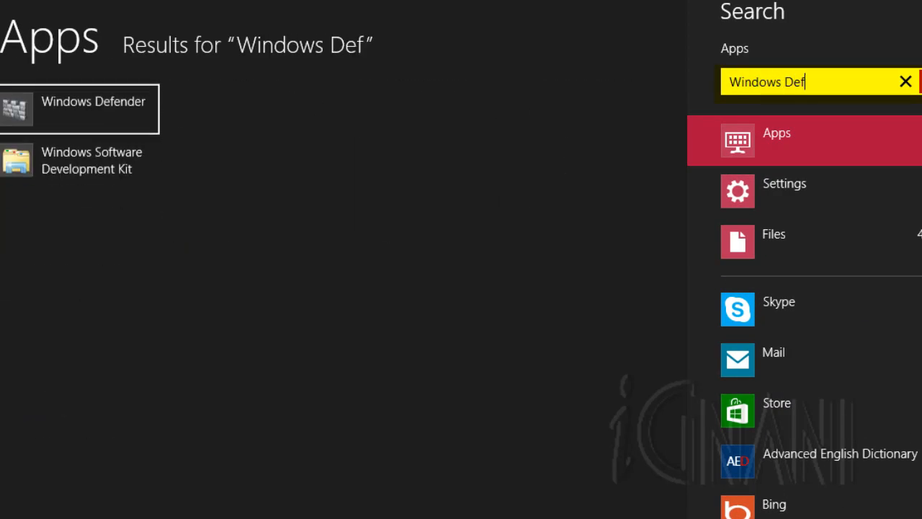
text(er)
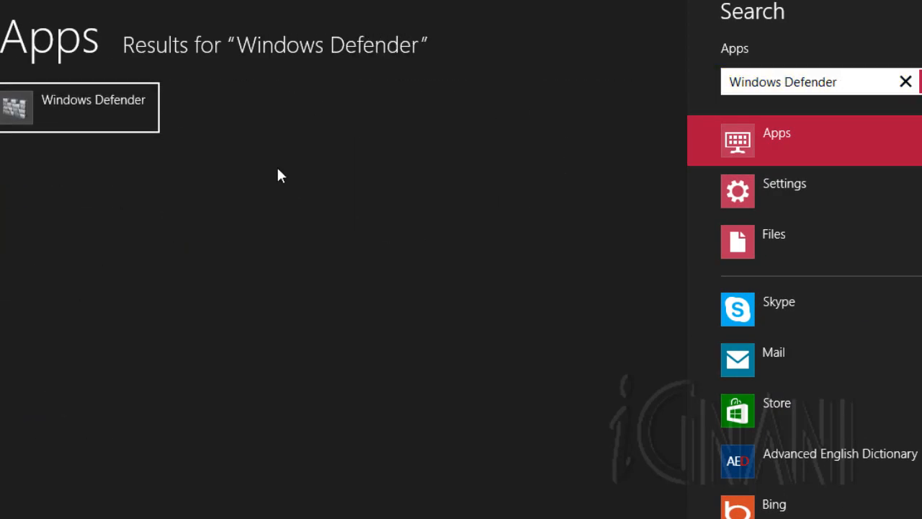
click(90, 102)
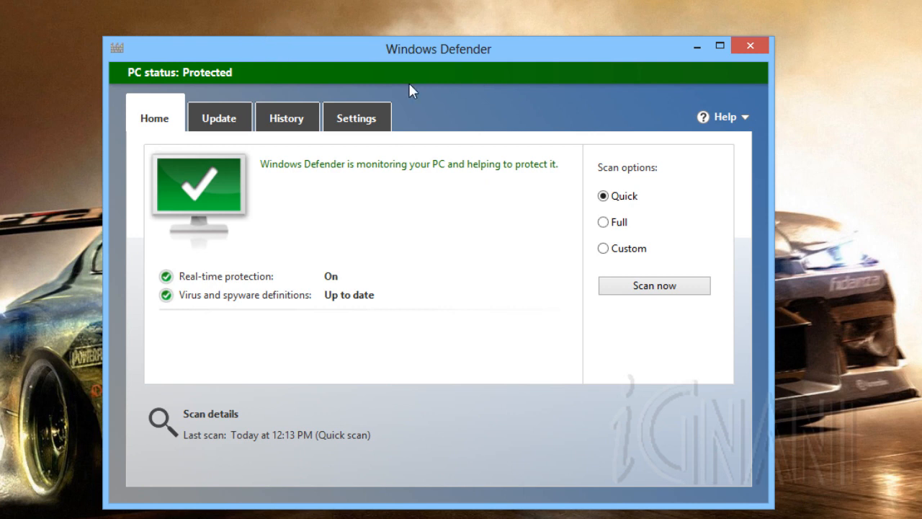
Step: Turn off real-time protection in the Windows Defender settings and save the change
click(362, 123)
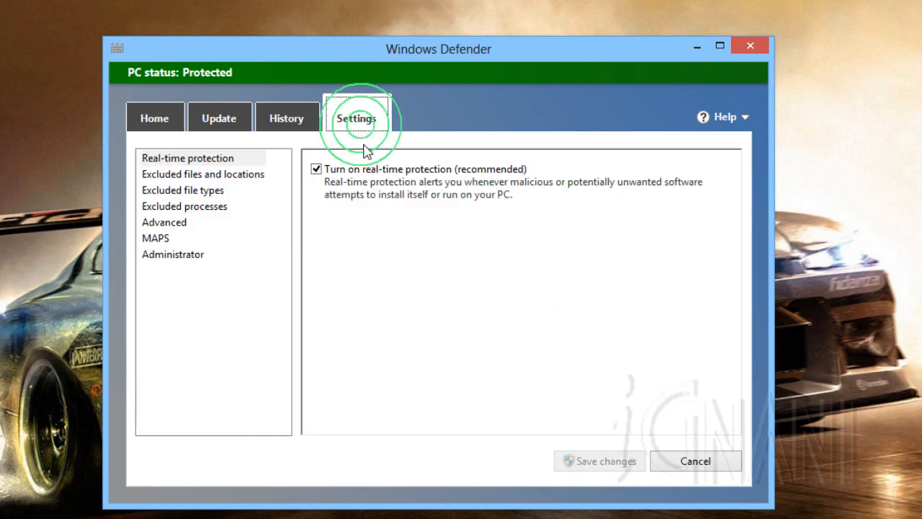
click(317, 171)
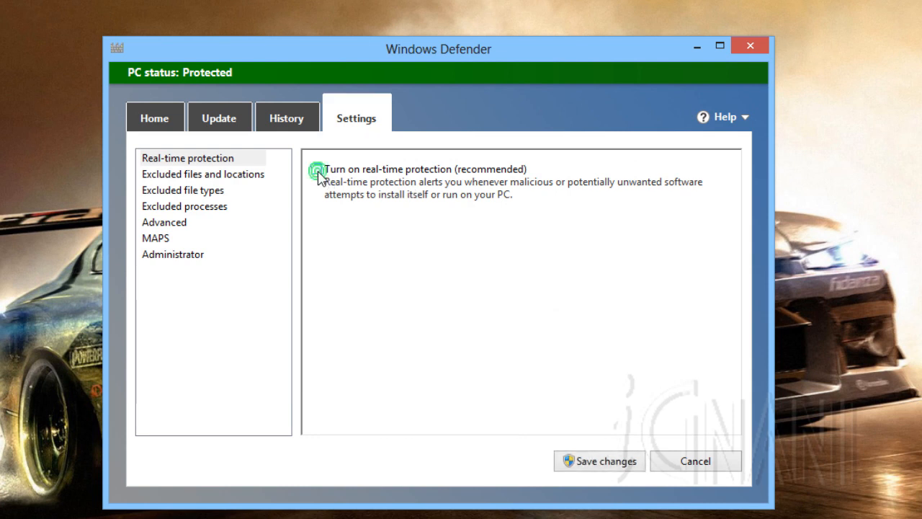
click(632, 461)
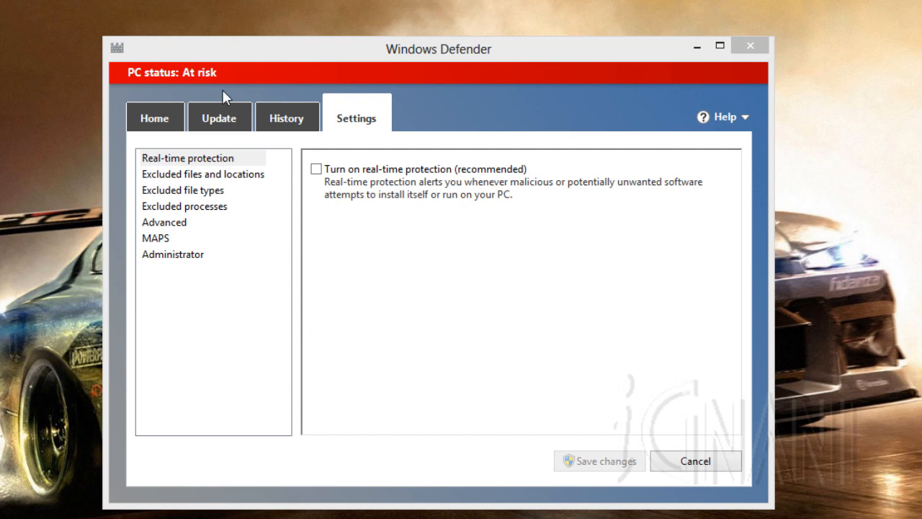
Step: Turn real-time protection back on from the Windows Defender home page and close the window
click(147, 117)
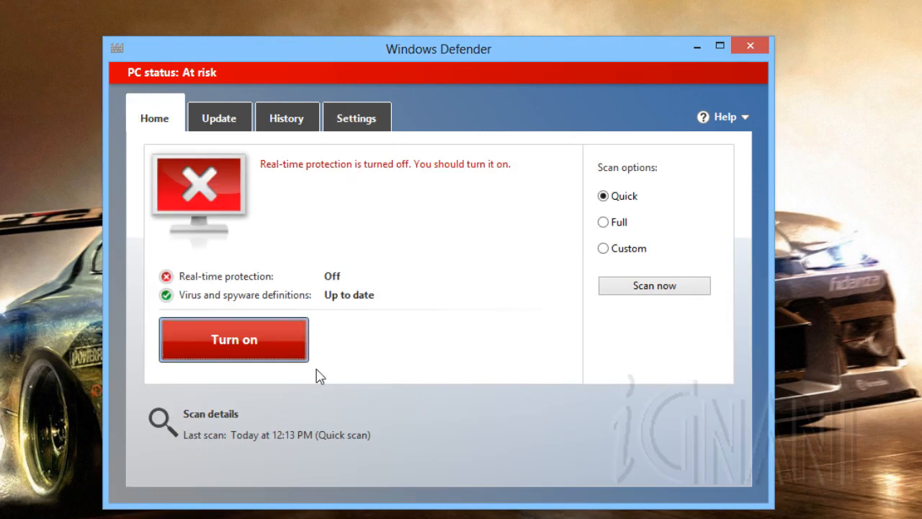
click(270, 338)
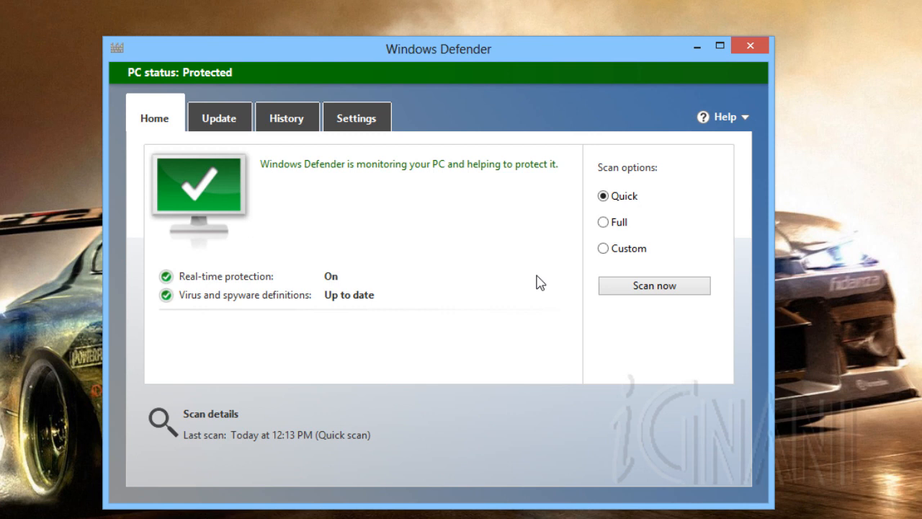
click(746, 45)
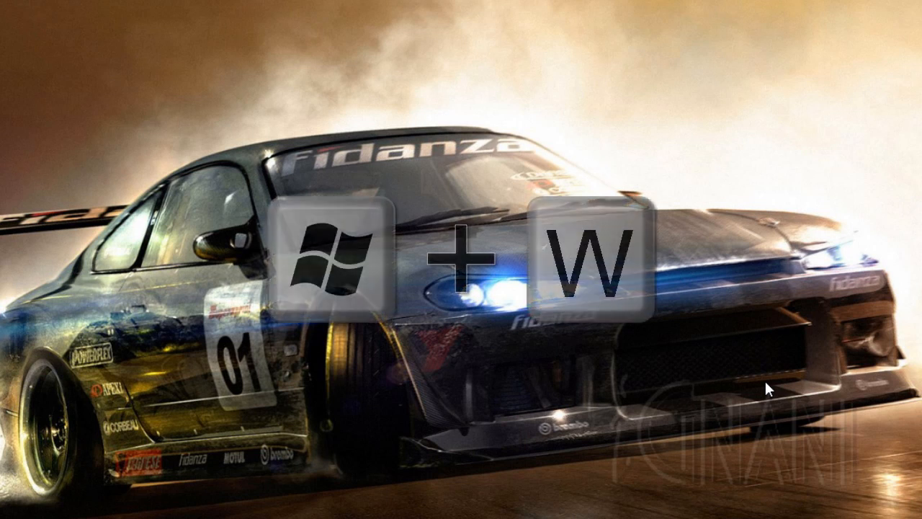
Step: Search the system settings for Device Manager, open it and maximize its window
key(super+w)
text(D)
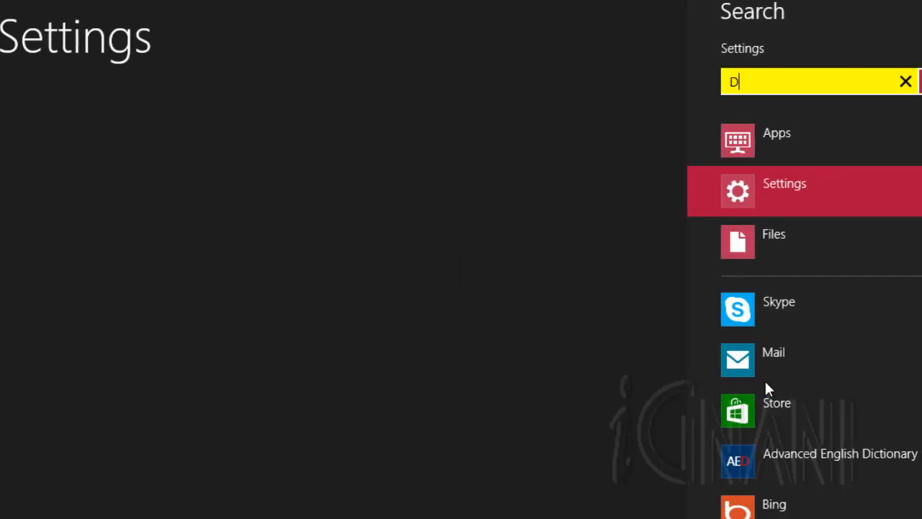
text(evice Manager)
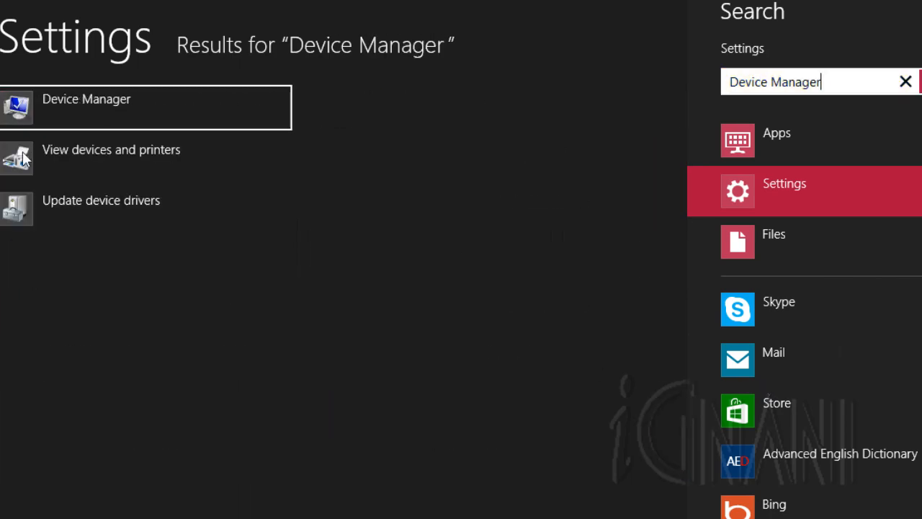
click(86, 97)
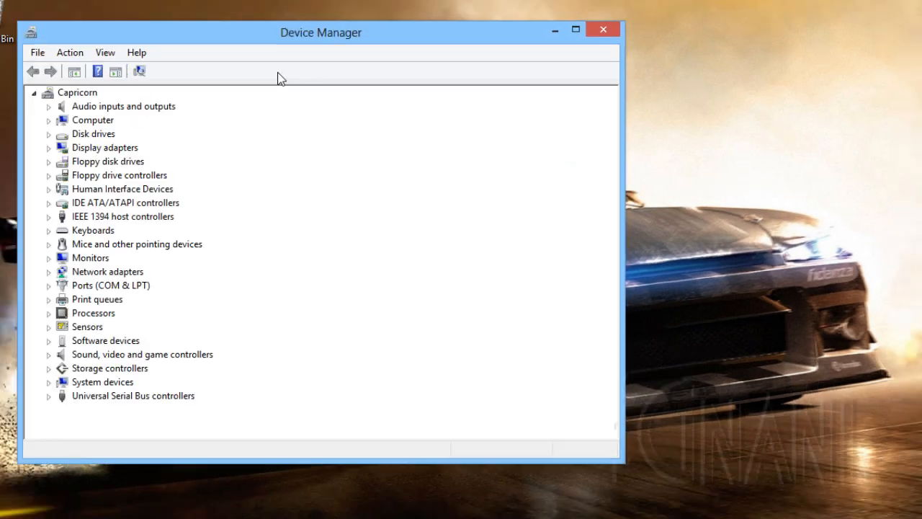
double_click(301, 39)
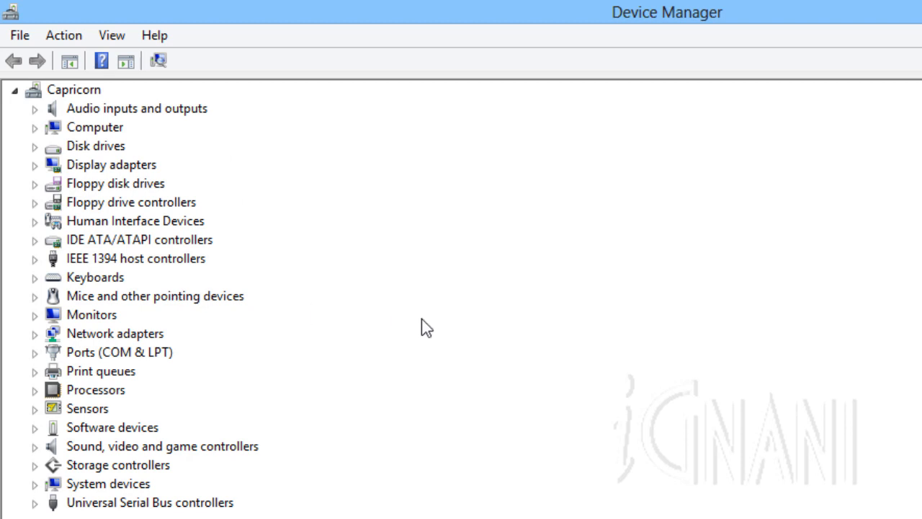
Step: Disable the floppy disk drive device under Floppy disk drives
click(123, 184)
click(35, 183)
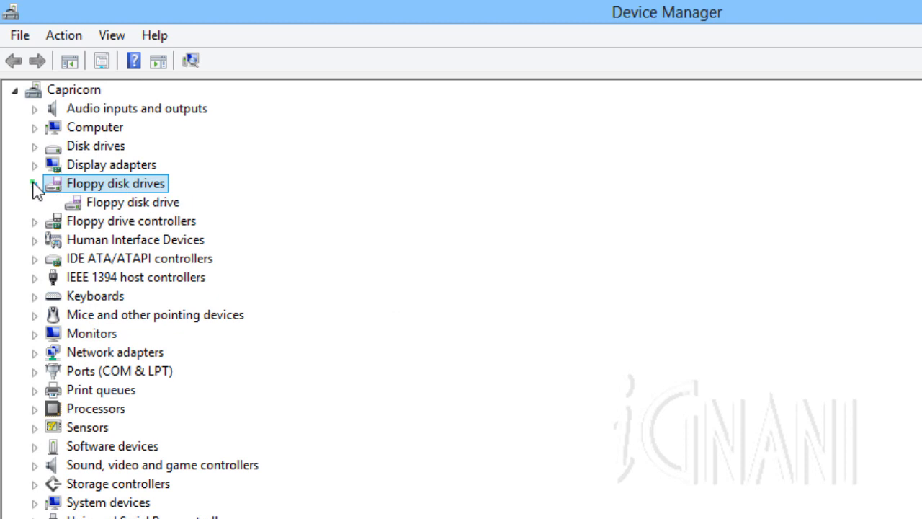
click(133, 203)
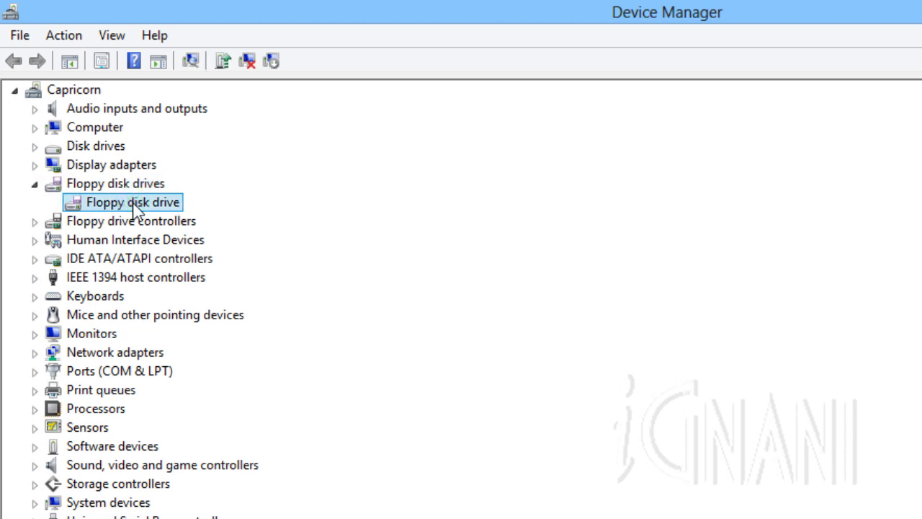
right_click(135, 209)
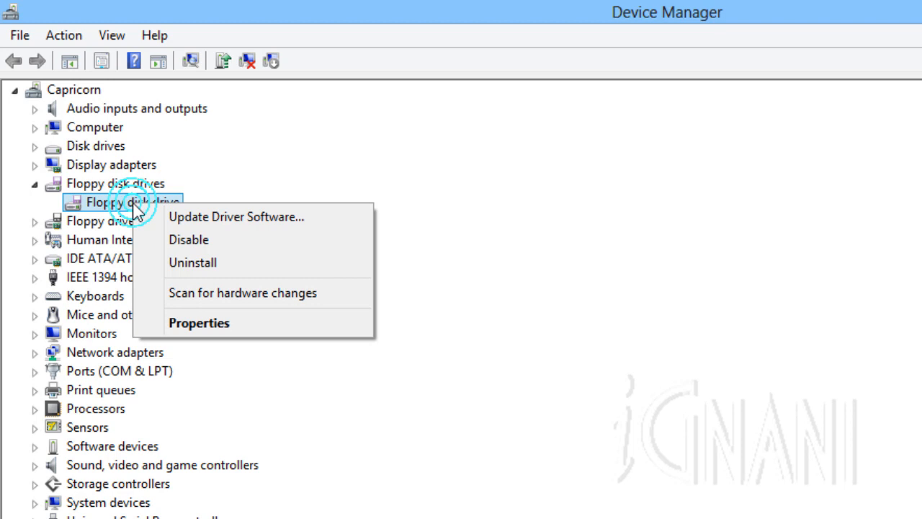
click(205, 240)
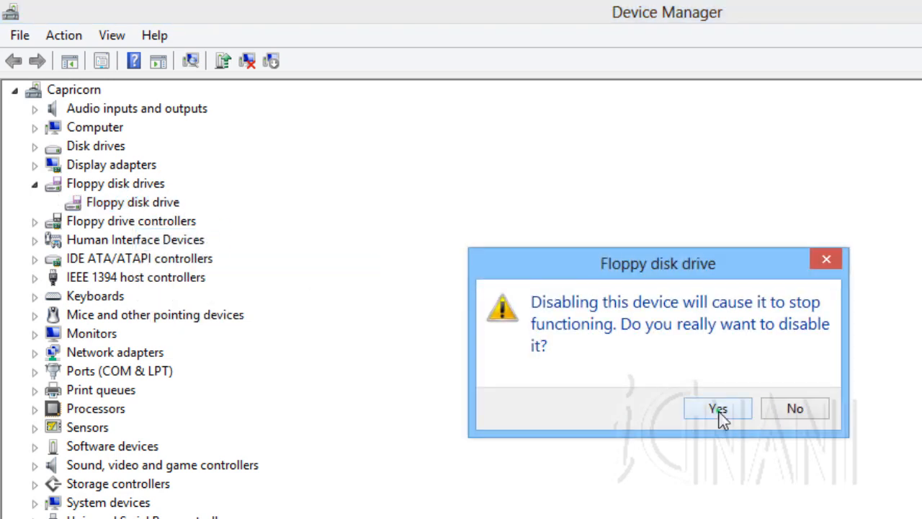
click(717, 411)
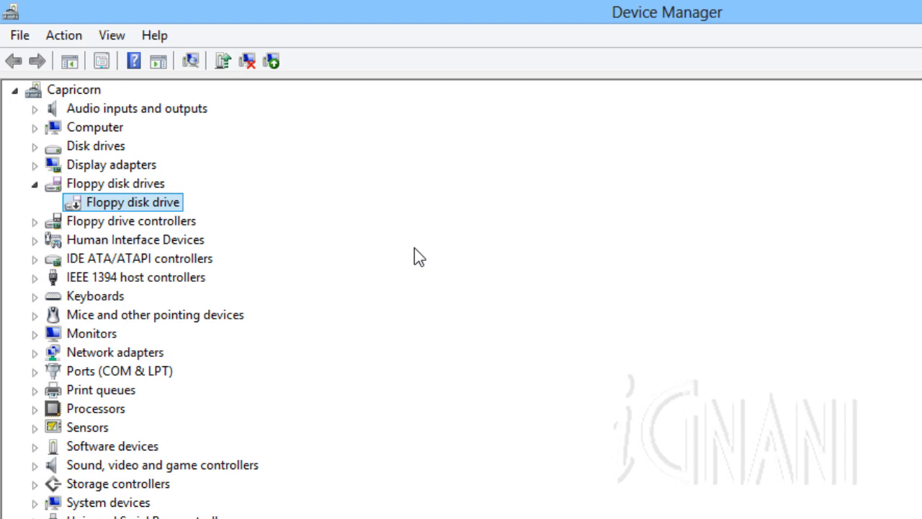
Step: Search automatically for updated driver software for the Dell 2007FP (Analog) monitor, then close Device Manager
click(35, 333)
right_click(158, 352)
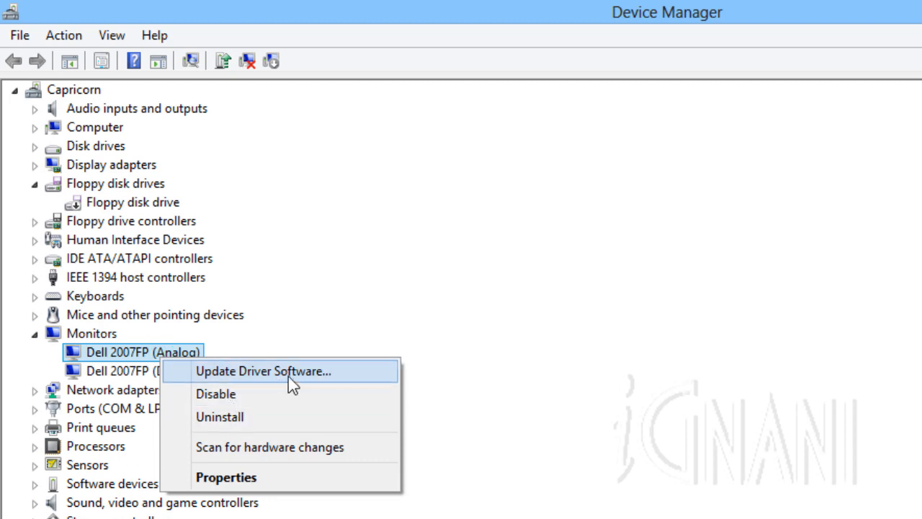
click(341, 375)
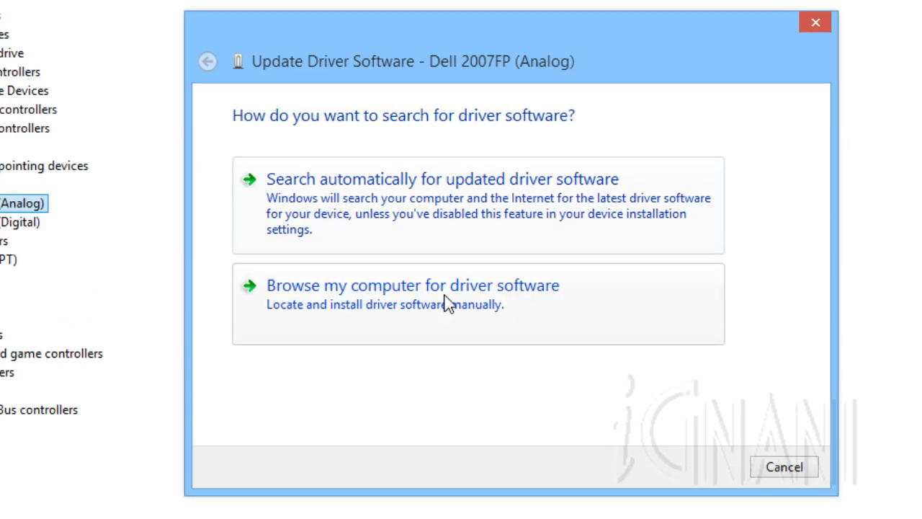
click(422, 229)
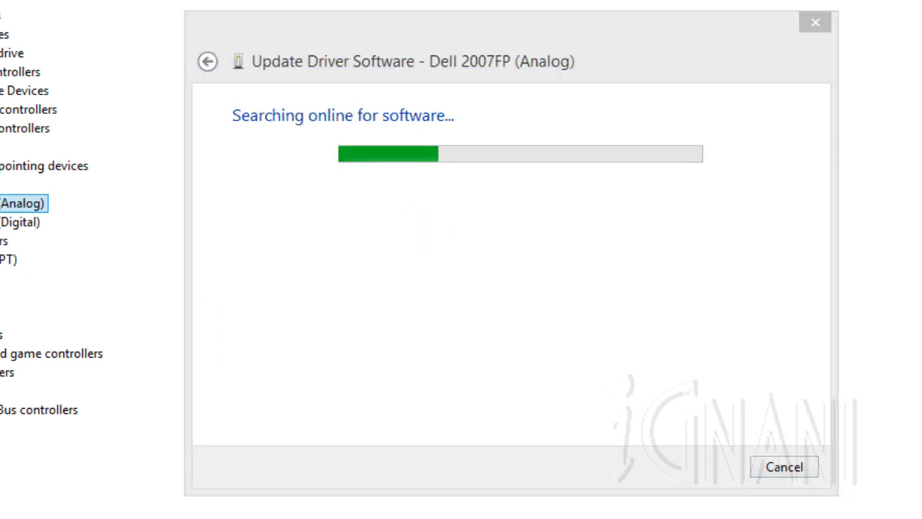
click(578, 294)
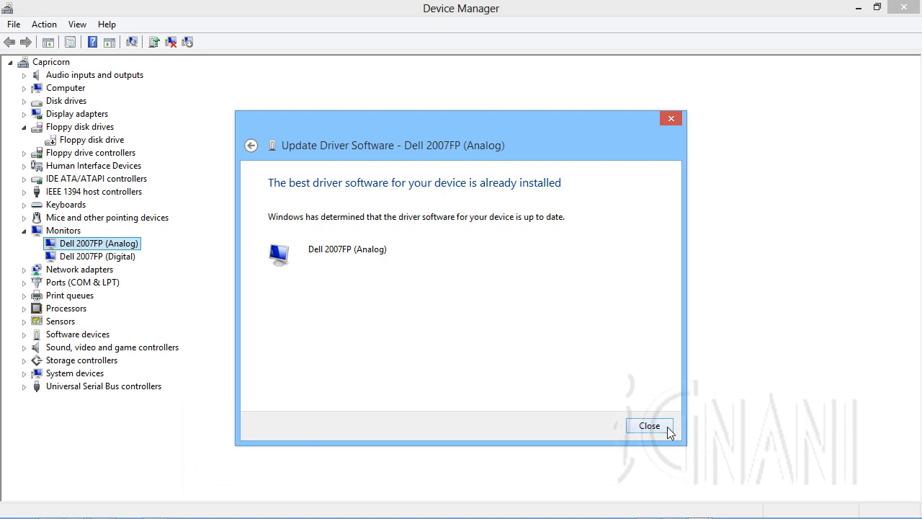
click(645, 426)
click(904, 7)
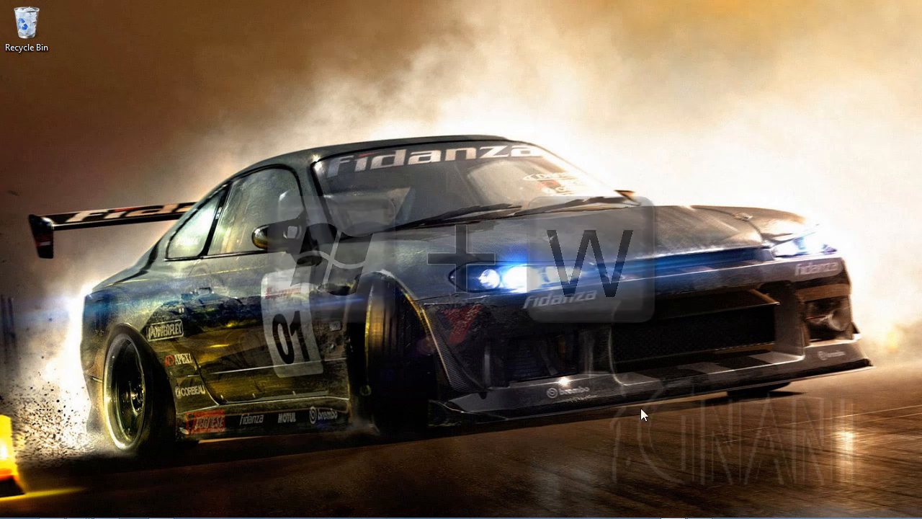
Step: Search the system settings for fonts and open the Fonts folder
key(super+w)
text(fonts)
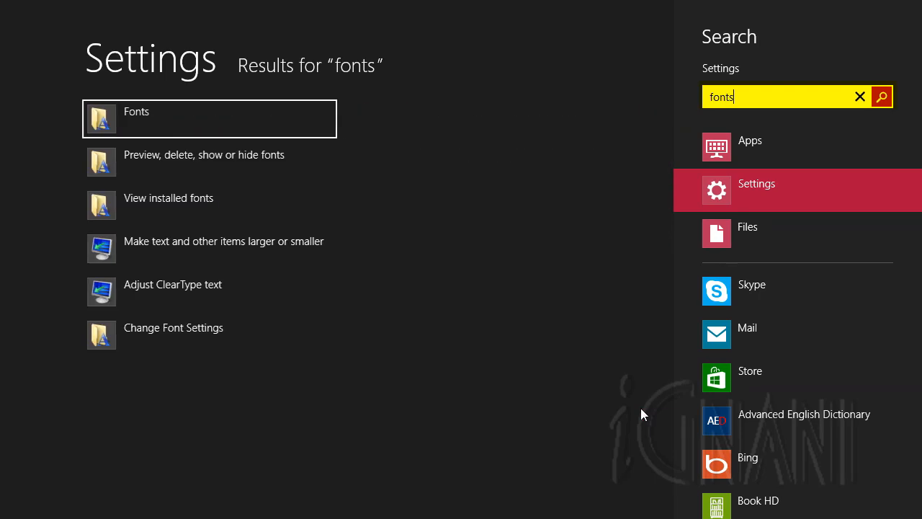
key(Return)
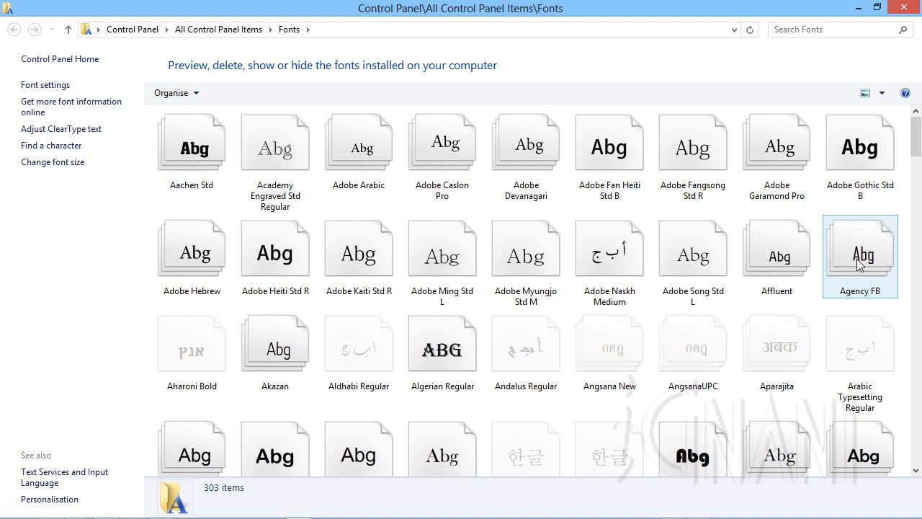
click(620, 251)
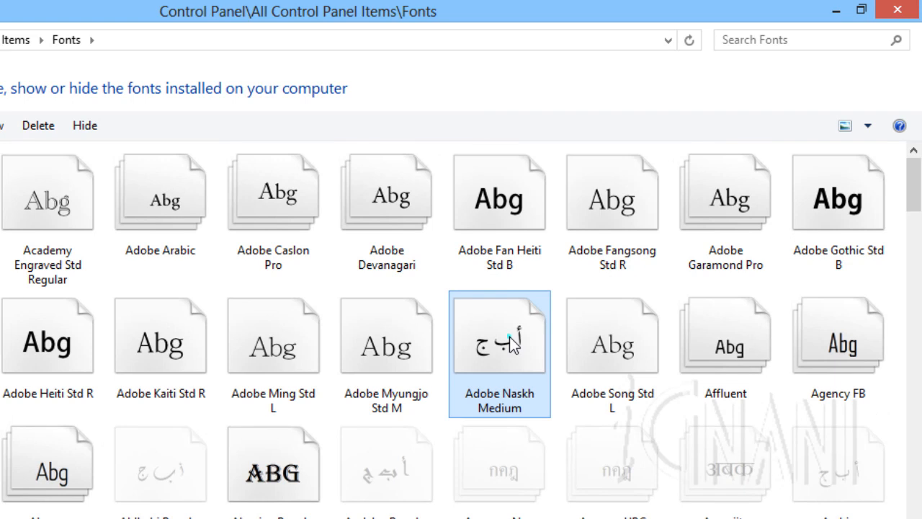
right_click(509, 337)
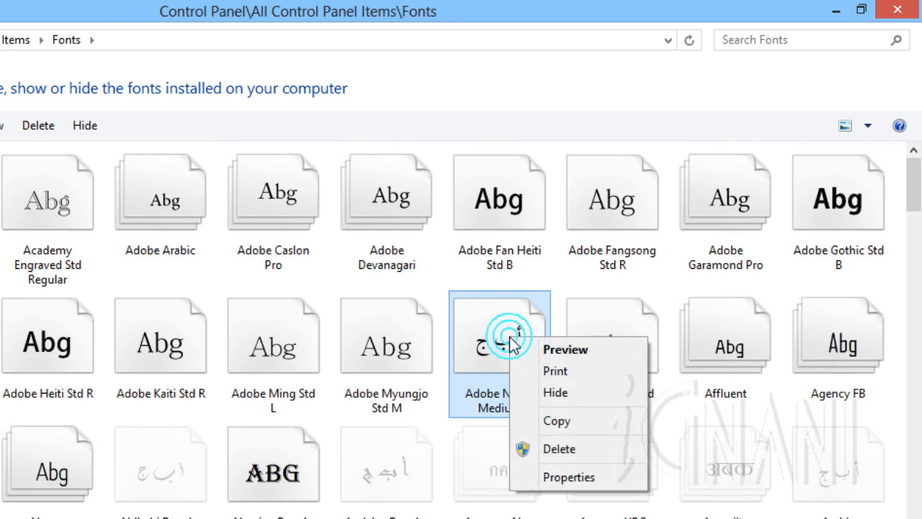
click(564, 451)
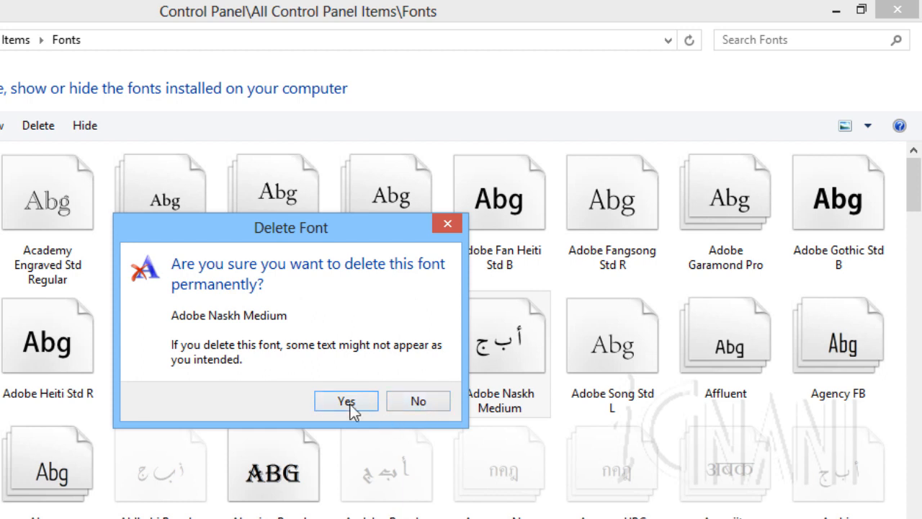
click(437, 406)
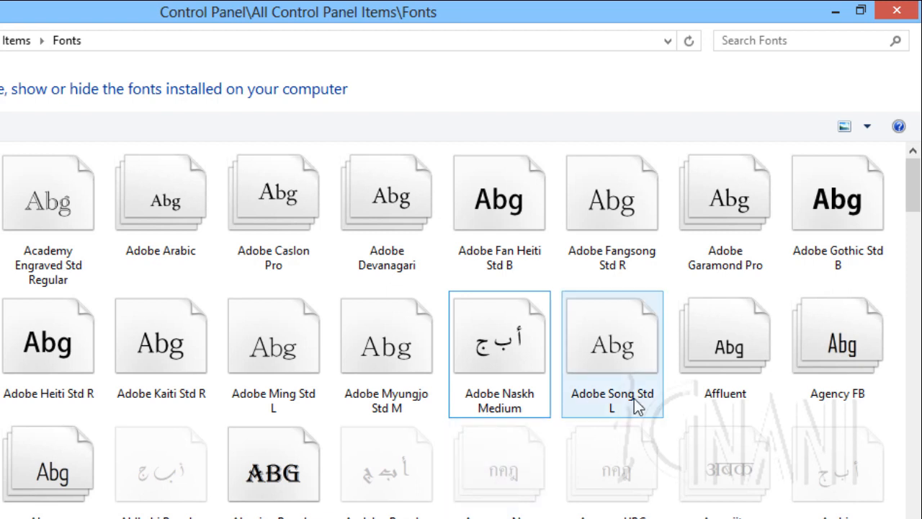
Step: Hide the Adobe Naskh Medium font and set it to show again, closing the Fonts window when done
right_click(496, 336)
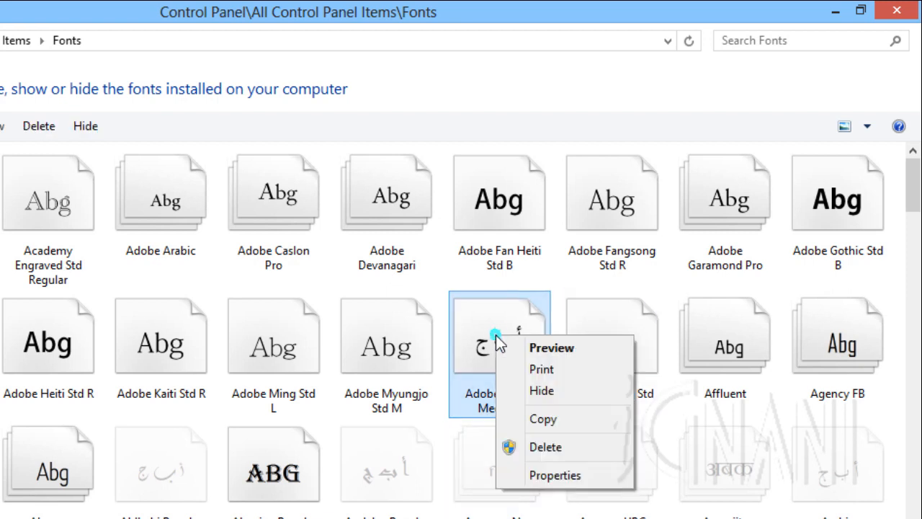
click(545, 394)
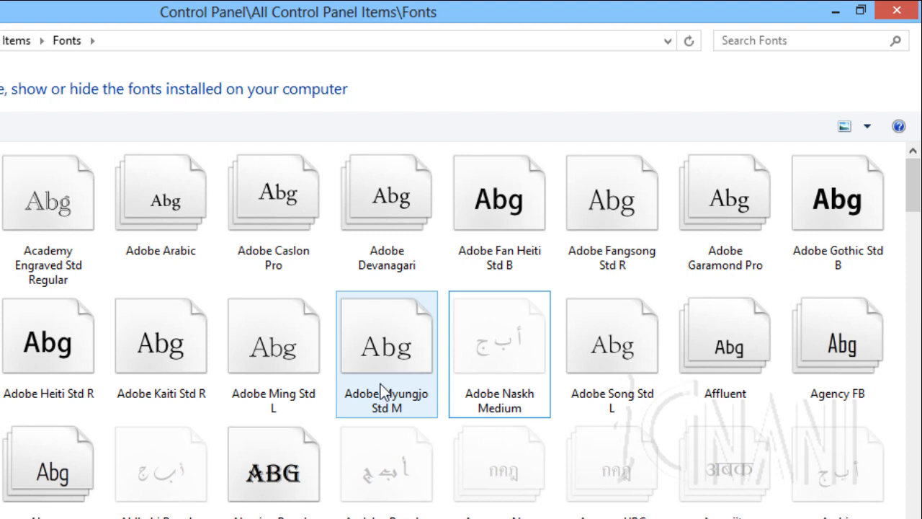
click(498, 361)
right_click(498, 360)
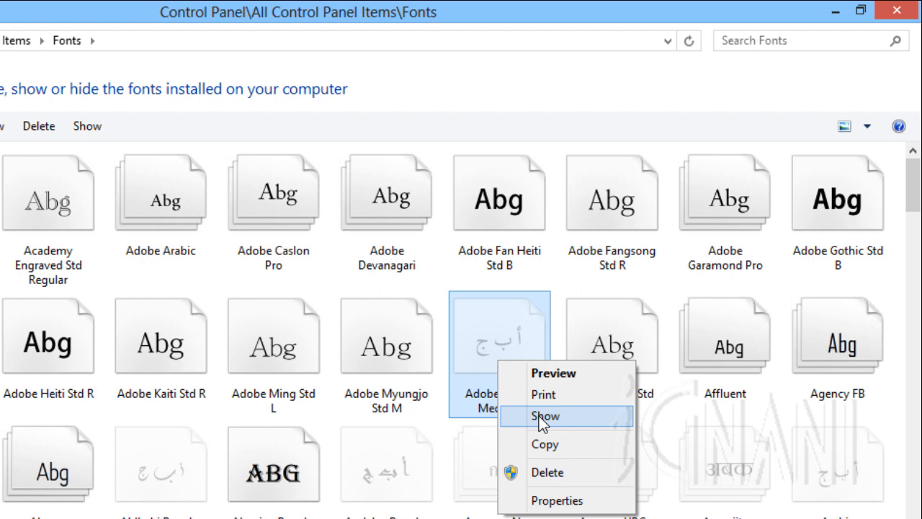
click(97, 129)
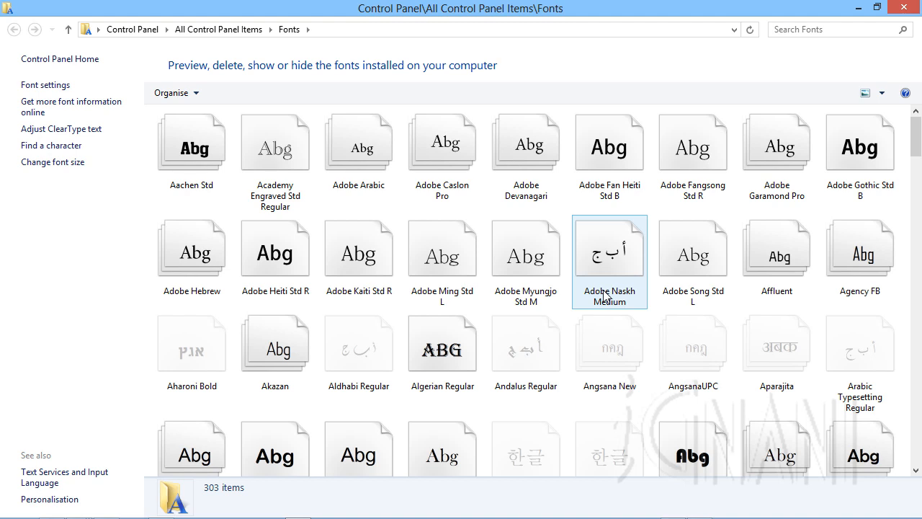
click(902, 9)
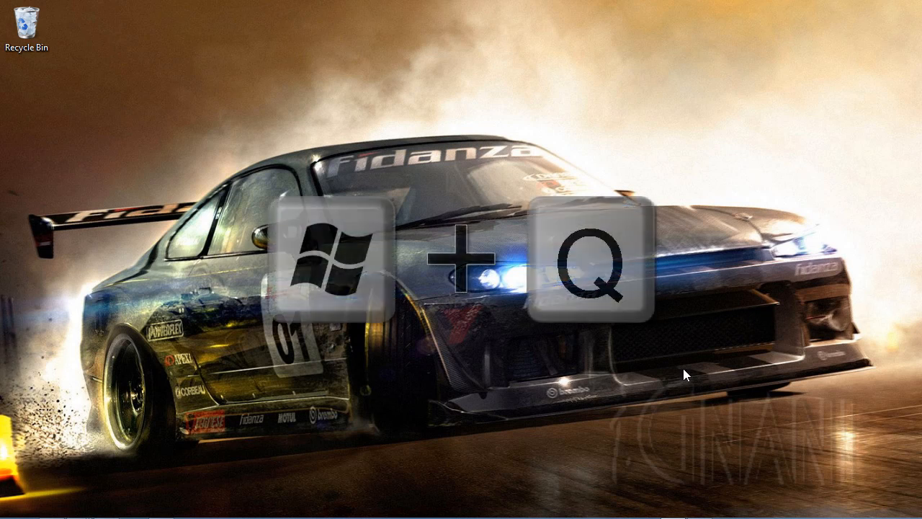
Step: Search the apps for "Disk Clean", open Disk Clean-up and scan the C: drive
key(super+q)
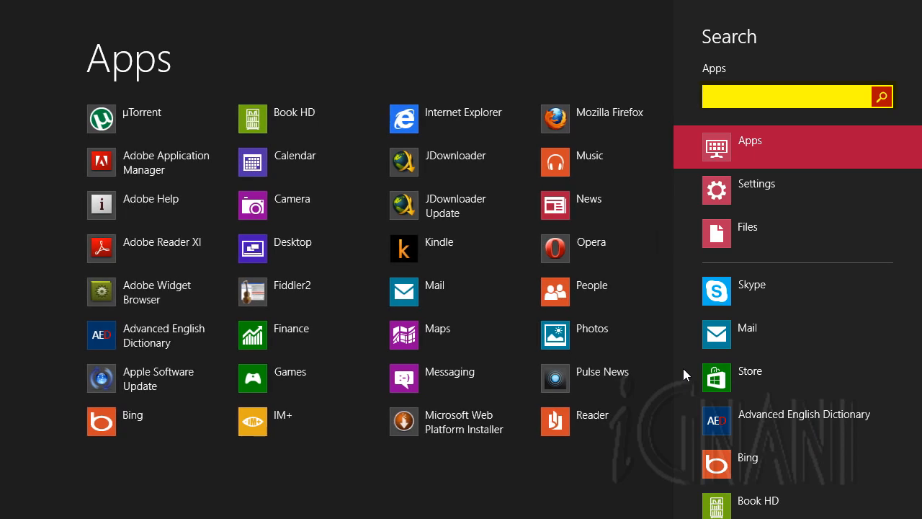
text(Disk Clean)
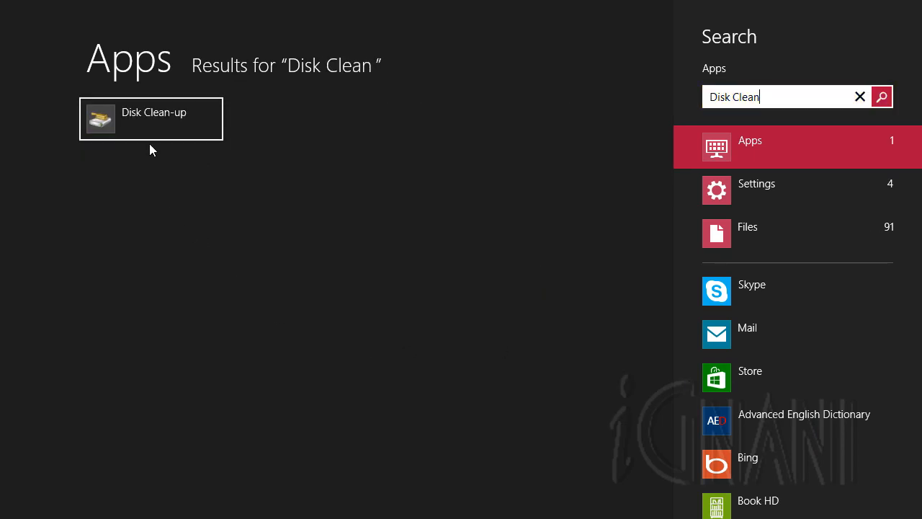
click(141, 121)
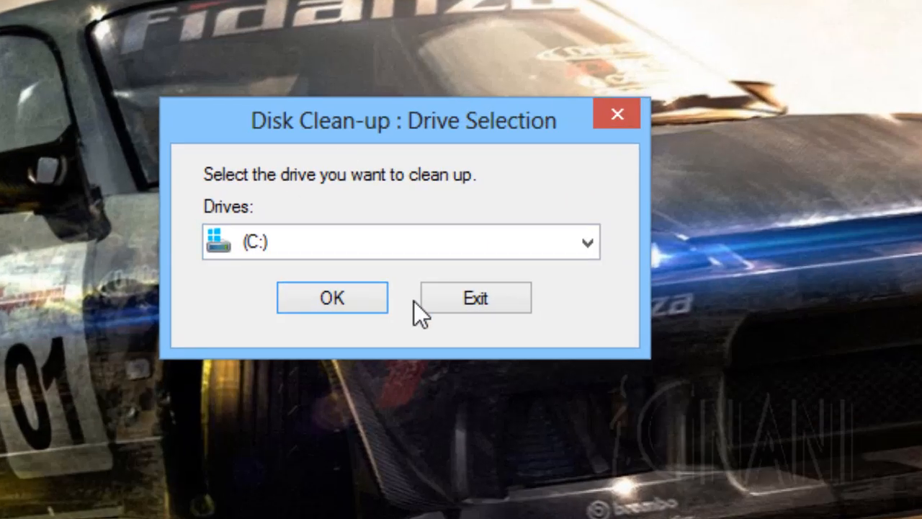
click(581, 246)
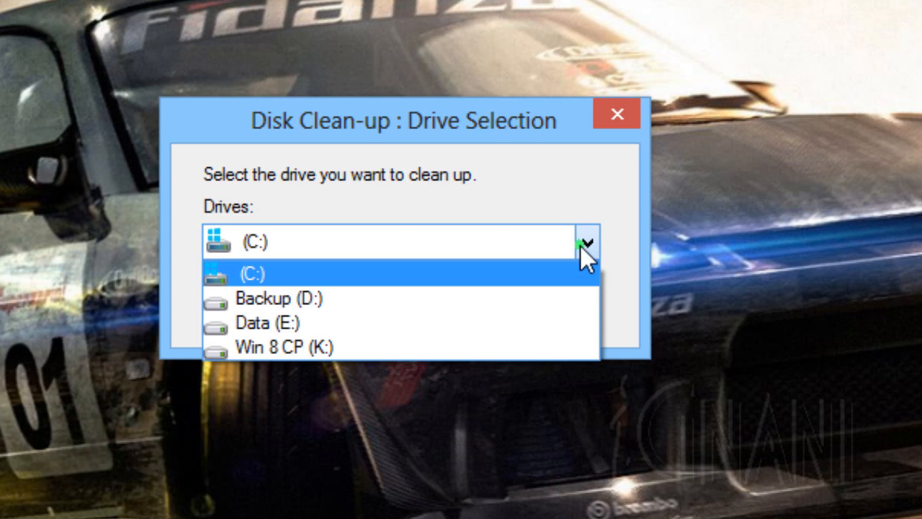
click(514, 277)
click(339, 296)
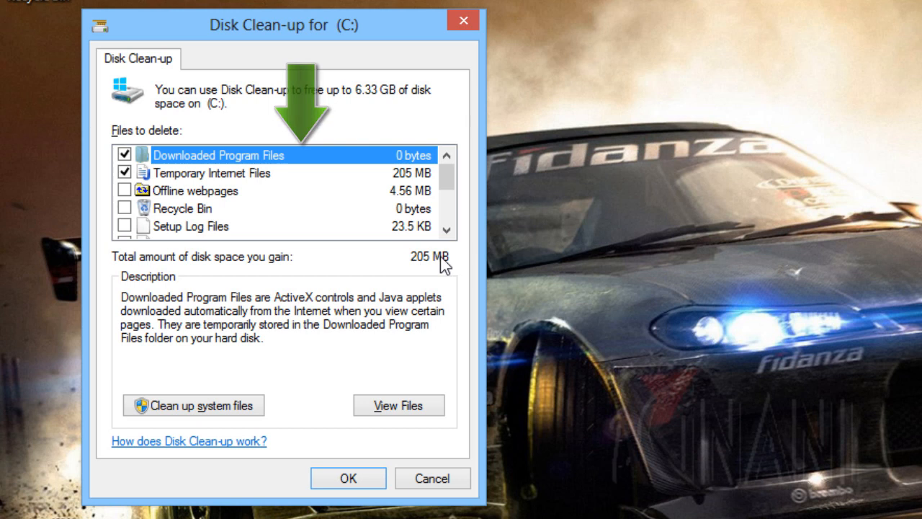
Step: Add the per user archived, system archived and system queued Windows Error Reporting files to the clean-up selection and permanently delete the selected files
click(125, 208)
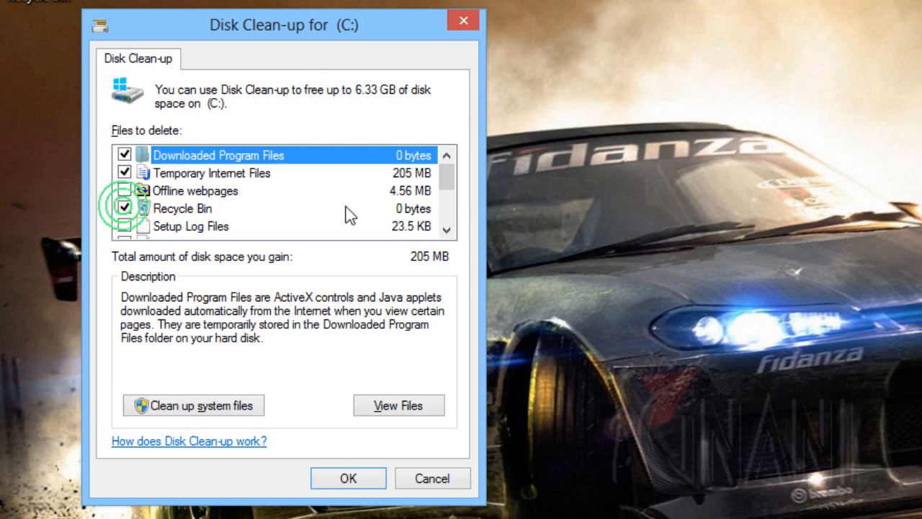
drag(442, 182, 443, 188)
click(125, 208)
drag(452, 181, 446, 215)
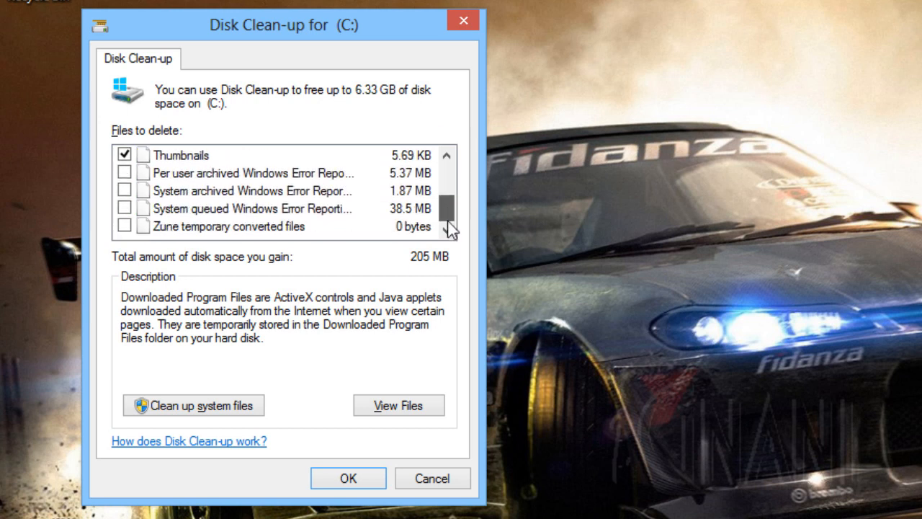
click(124, 208)
click(125, 190)
click(124, 173)
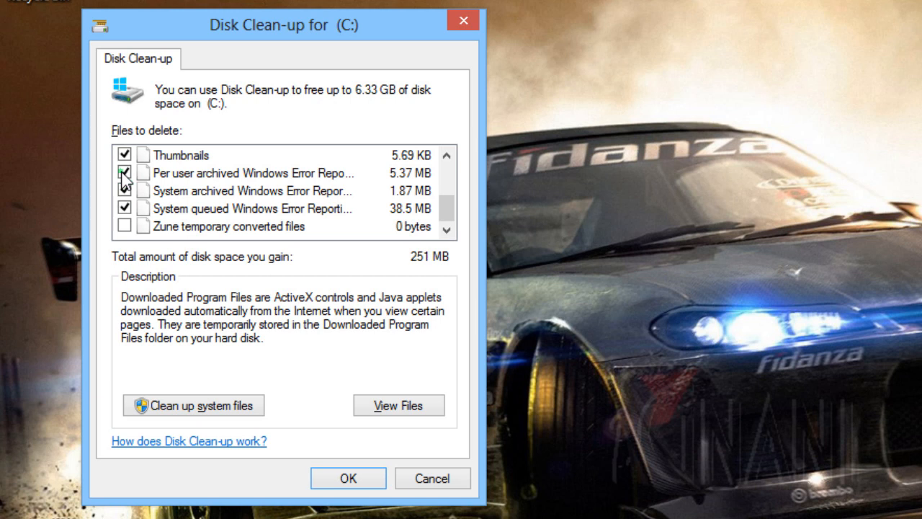
click(355, 479)
click(703, 324)
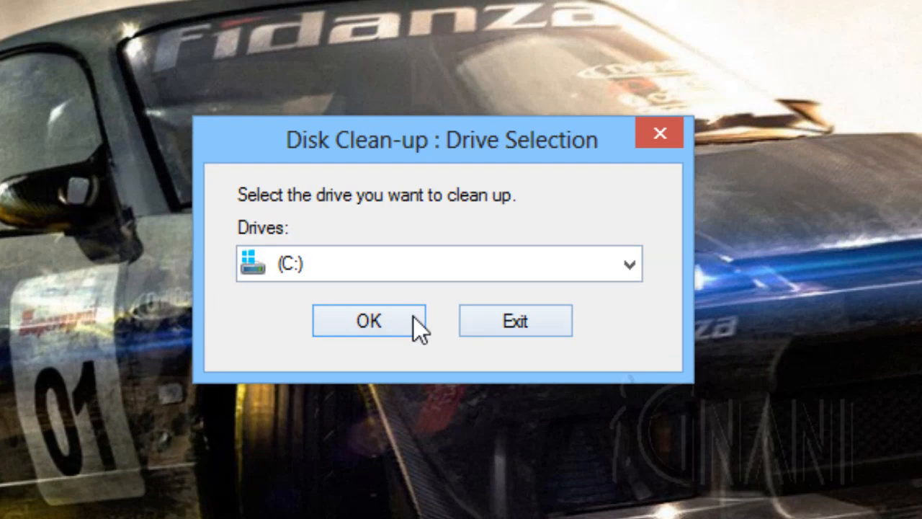
Step: Scan the C: drive again in Disk Clean-up and rescan it with system files included
click(421, 306)
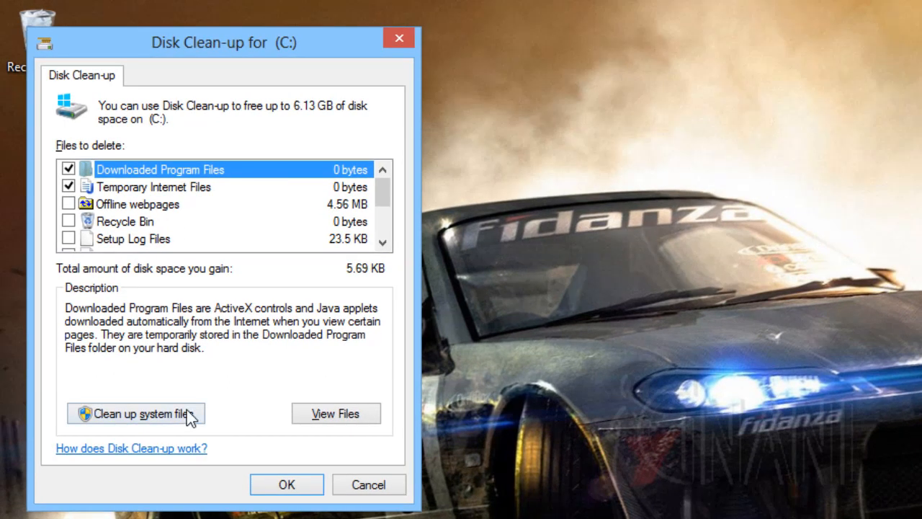
click(134, 418)
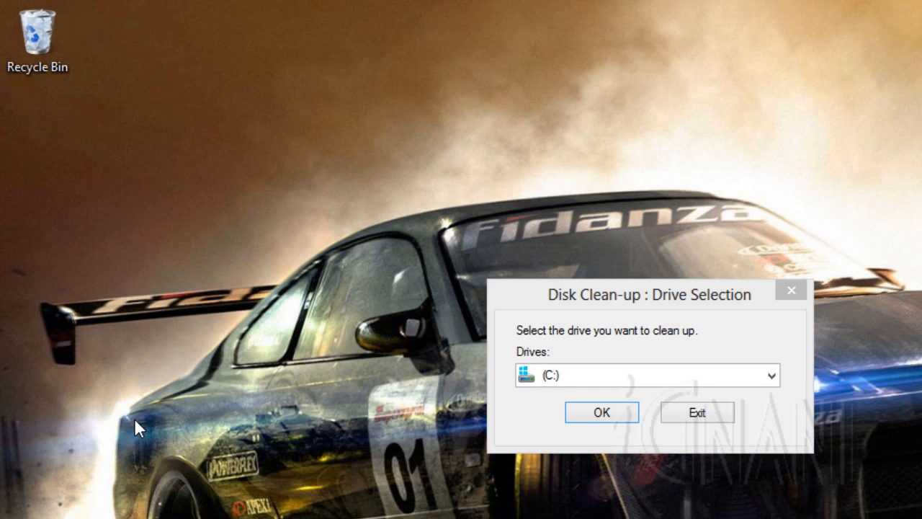
click(601, 413)
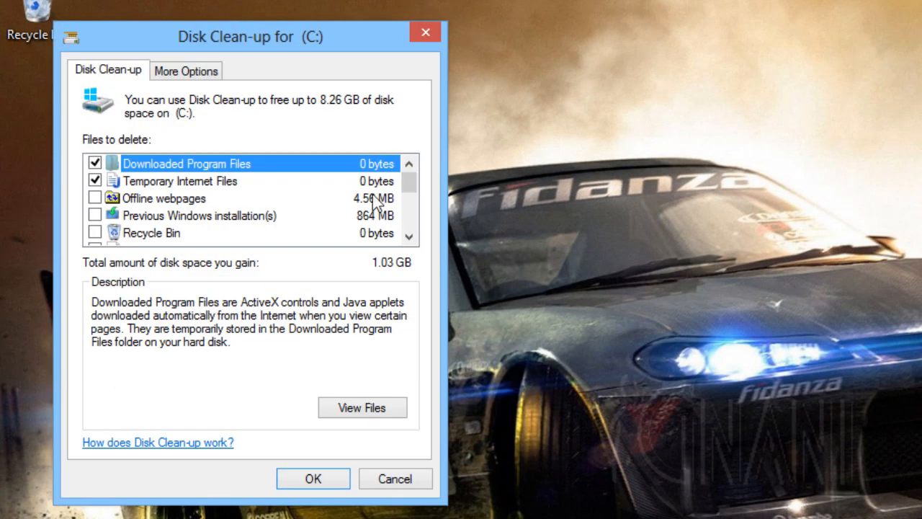
Step: Review the additional clean-up options for programs and restore points, and permanently delete the files selected by default on C:
mouse_move(408, 181)
mouse_down()
mouse_move(408, 234)
mouse_move(412, 165)
mouse_up()
click(195, 72)
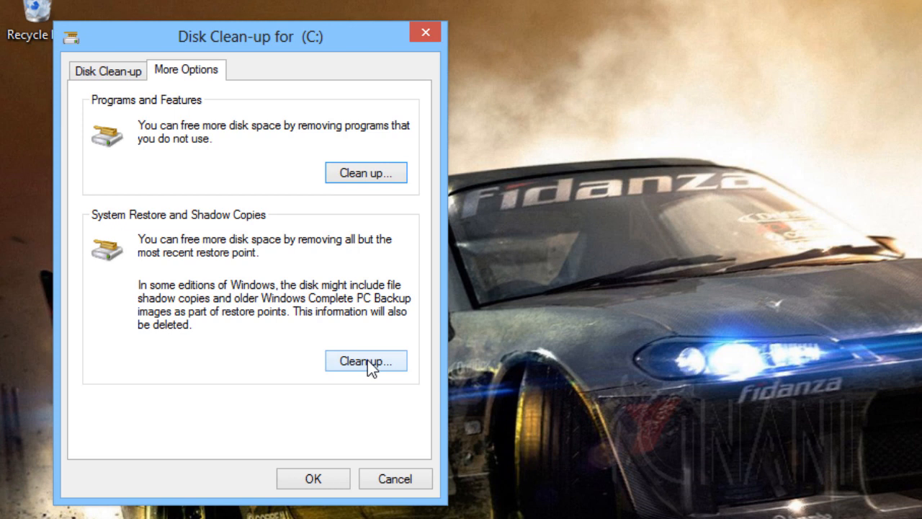
click(115, 74)
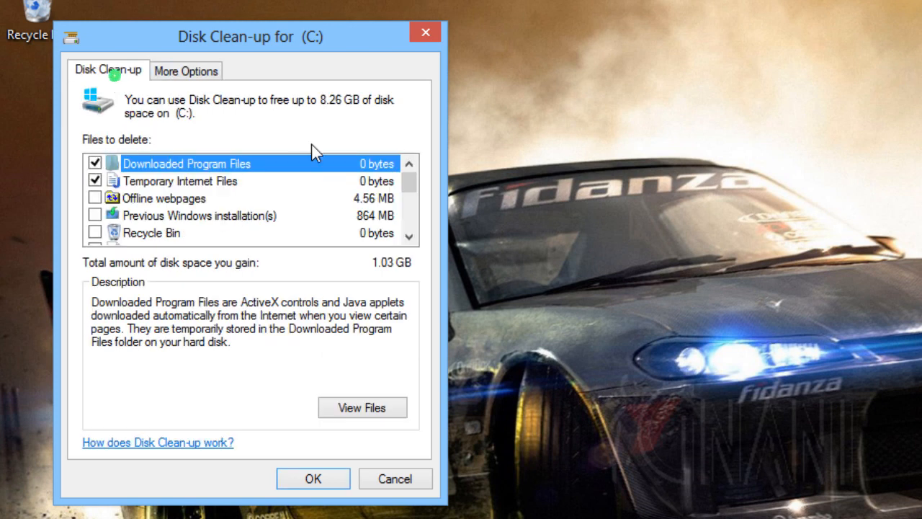
click(323, 480)
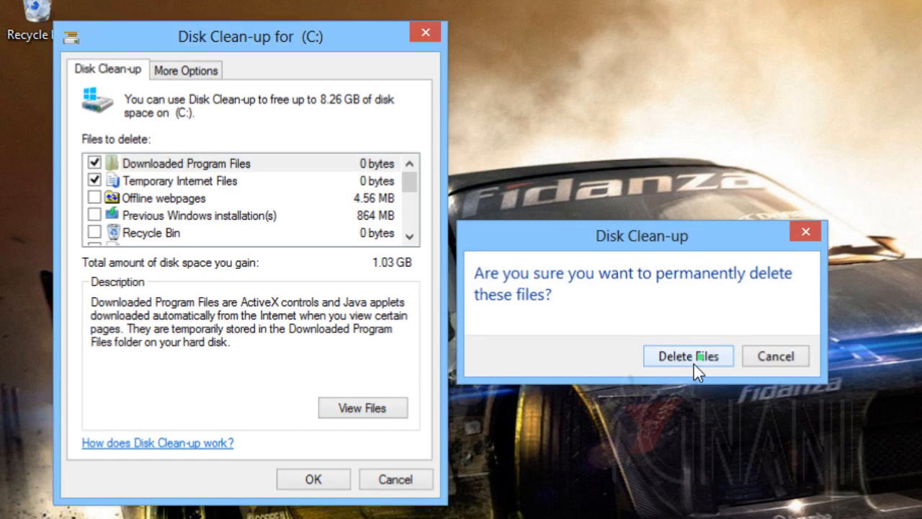
click(694, 364)
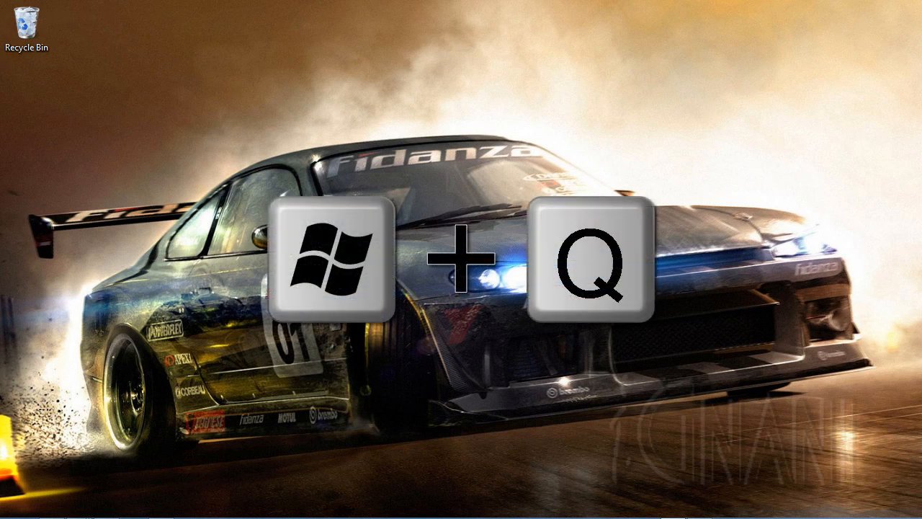
Step: Search the apps for "defrag" and open Defragment and Optimise Drives
key(super+q)
text(d)
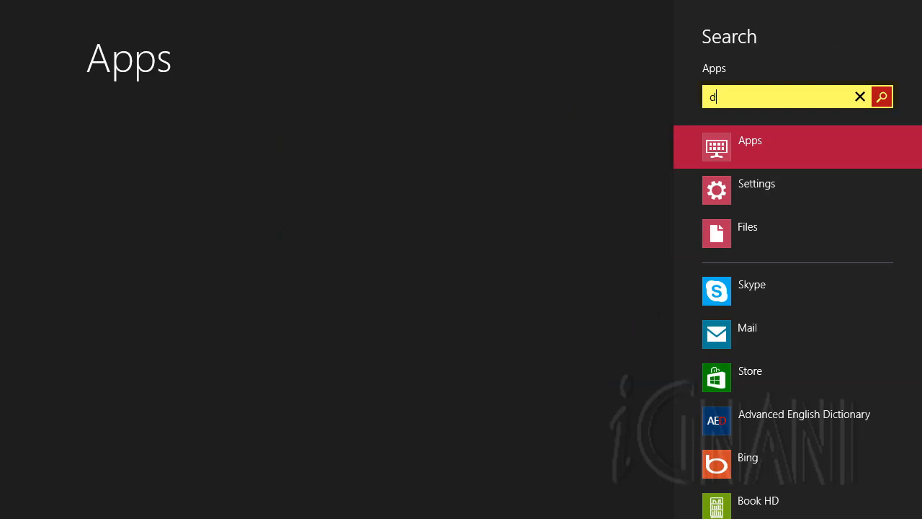
text(efrag)
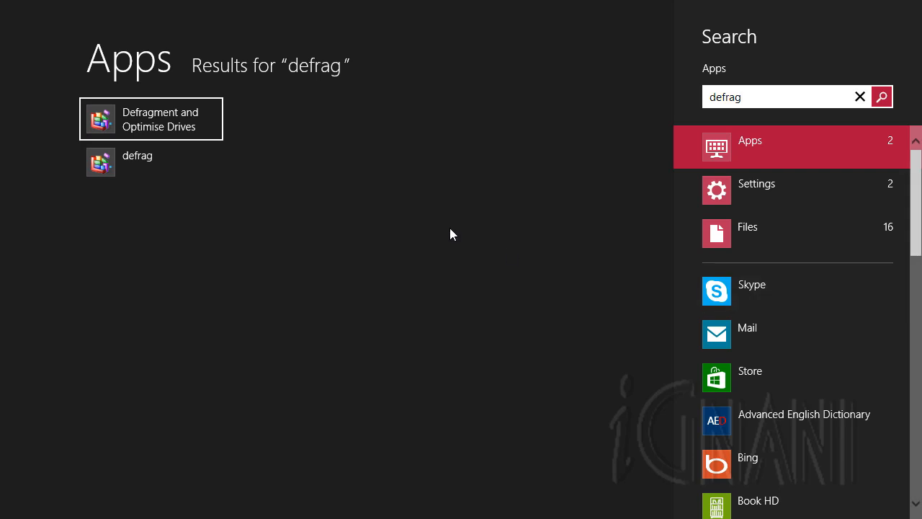
click(157, 130)
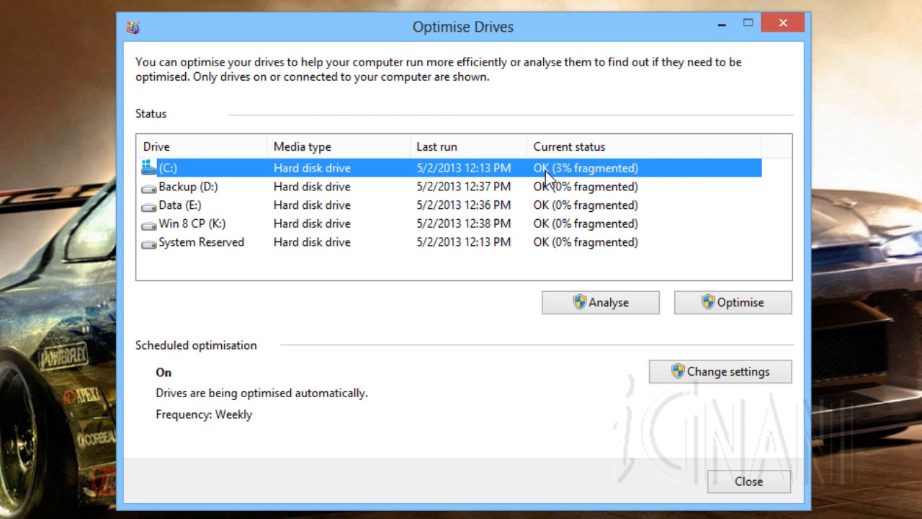
Step: Check the fragmentation status of the C:, Backup (D:) and Data (E:) drives, and close the Optimise Drives window
click(614, 168)
click(624, 187)
click(619, 206)
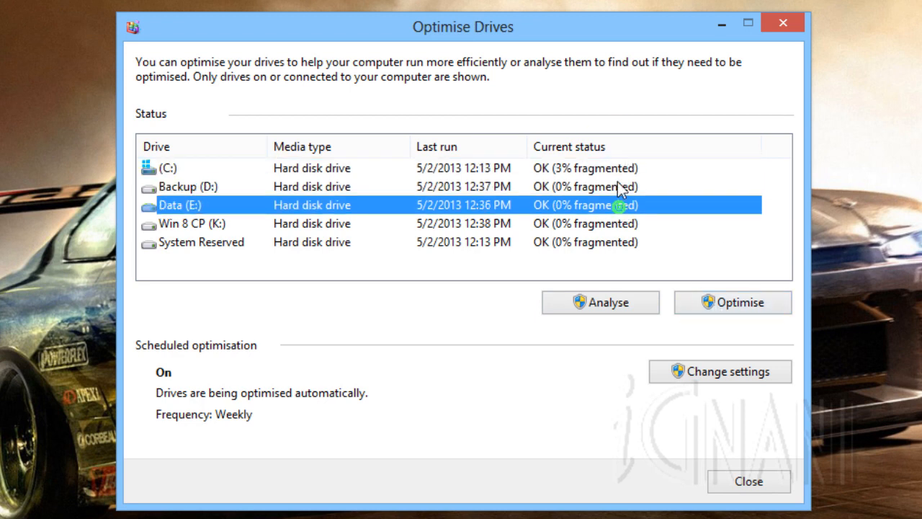
click(618, 168)
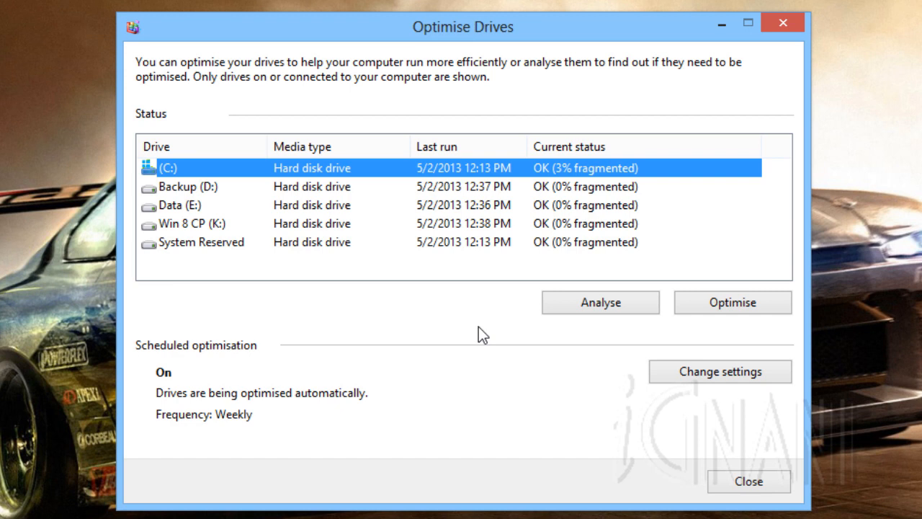
click(751, 485)
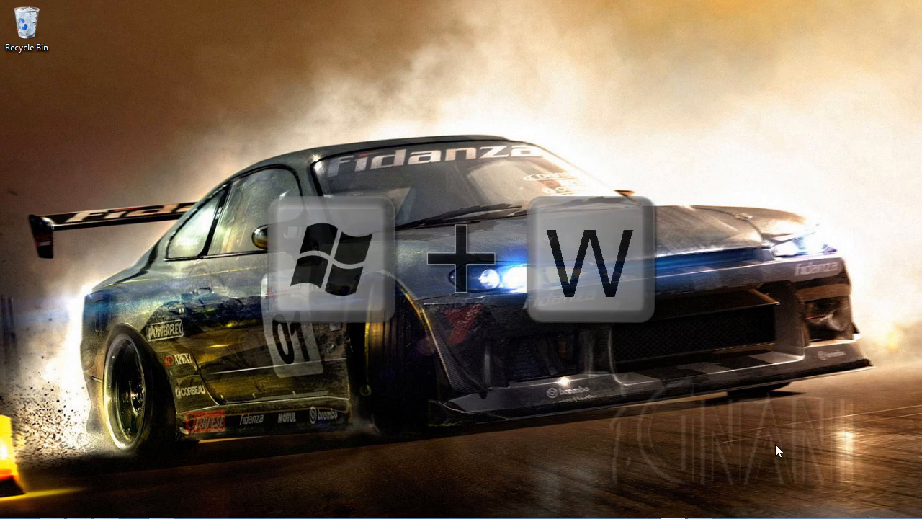
Step: Search the system settings for "Performance", review the visual effects under Adjust the appearance and performance of Windows, and accept the current options
key(super+w)
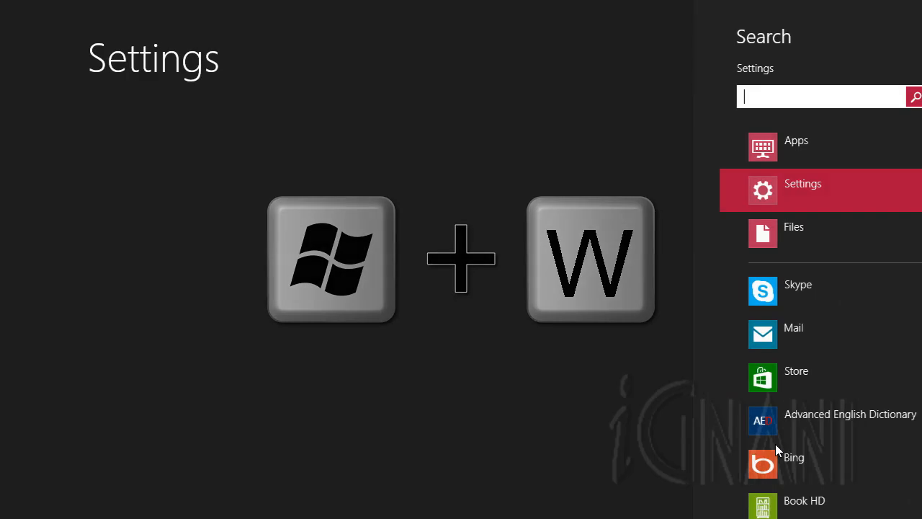
text(Performance)
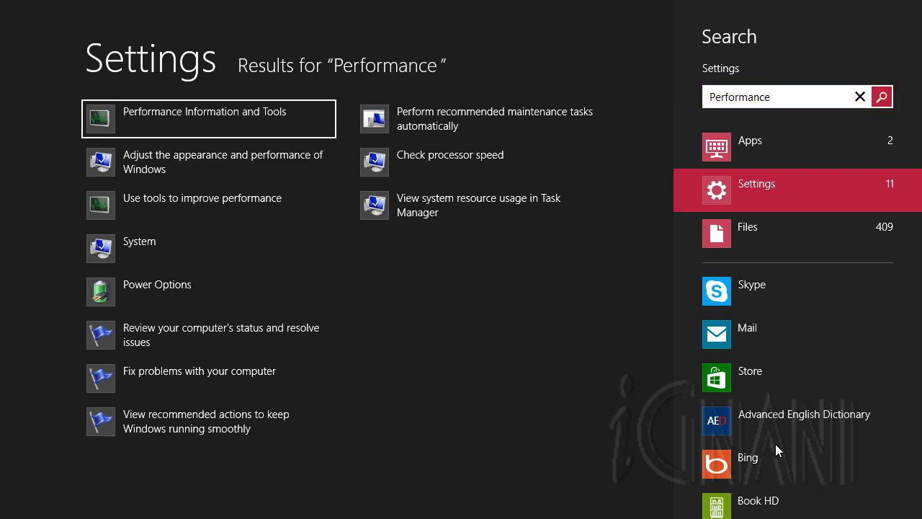
click(220, 160)
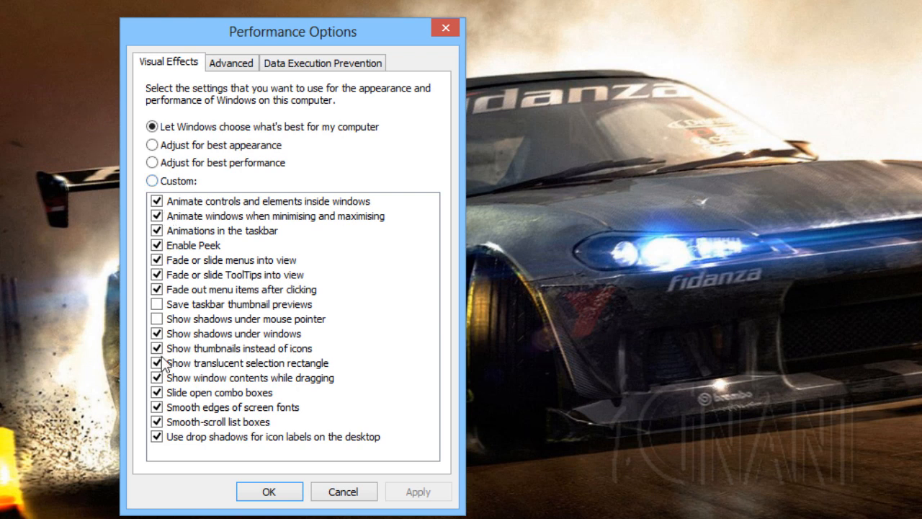
click(274, 491)
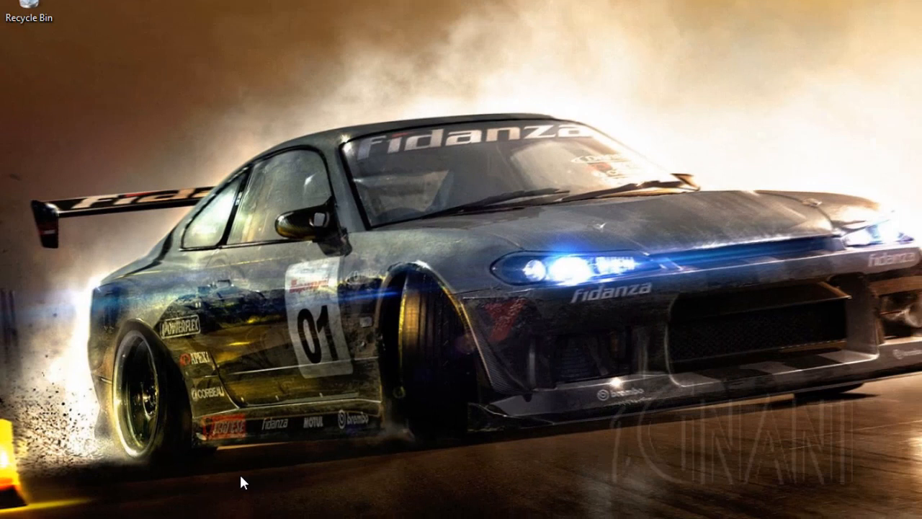